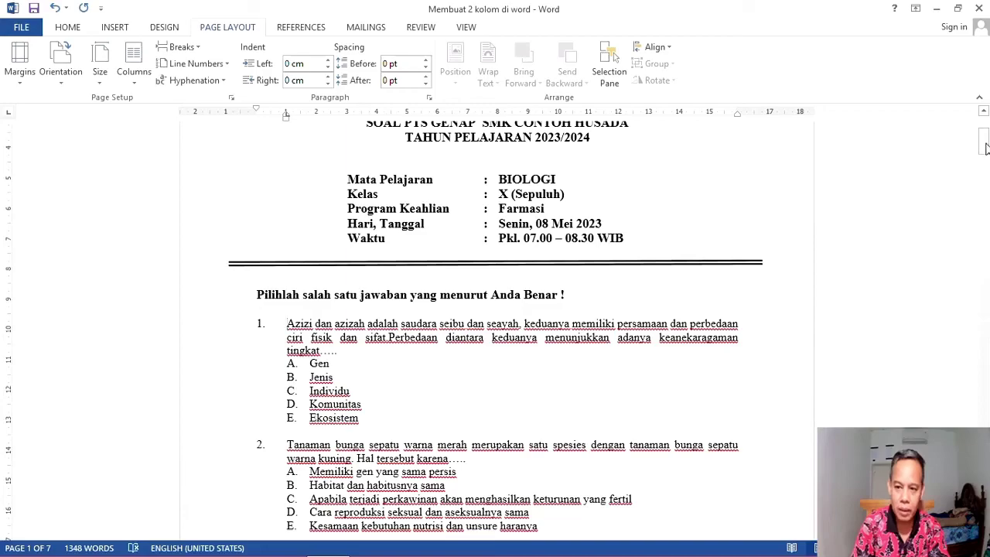
Place the cursor at the start of question 1, below the KOP SEKOLAH header
mouse_move(984, 148)
left_mouse_down()
mouse_move(984, 437)
mouse_move(952, 148)
left_mouse_up()
scroll(542, 309, "down", 4)
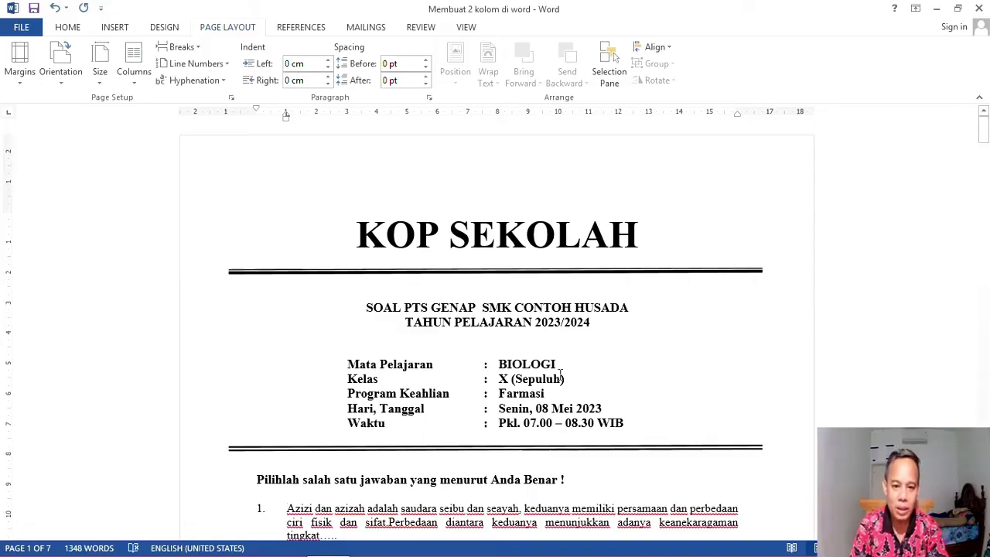
left_click(509, 230)
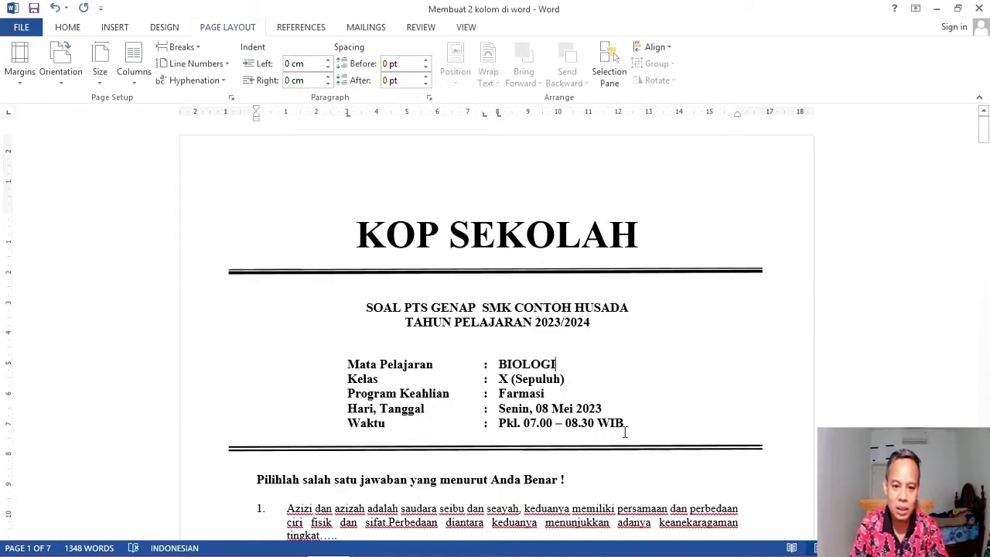
scroll(625, 432, "down", 2)
scroll(494, 388, "down", 3)
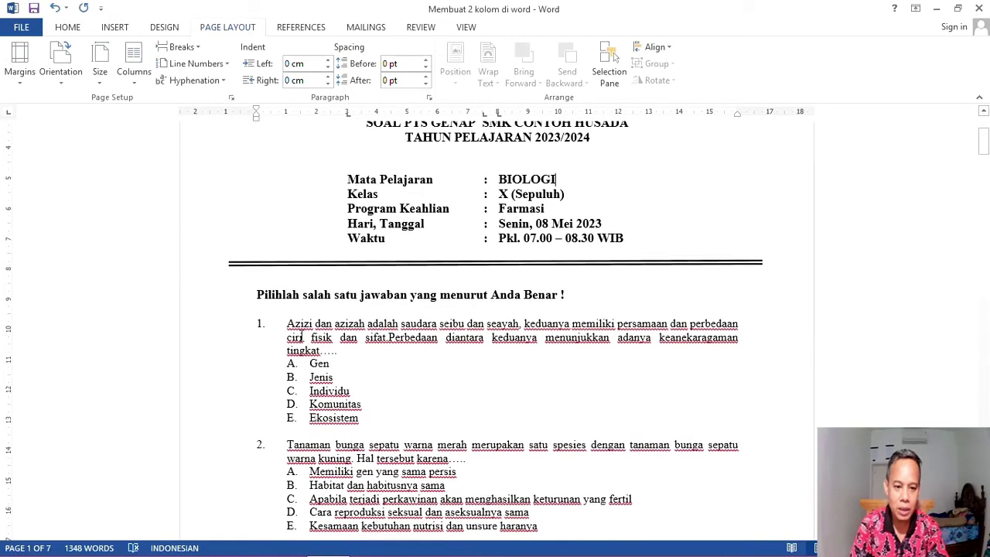
left_click(284, 323)
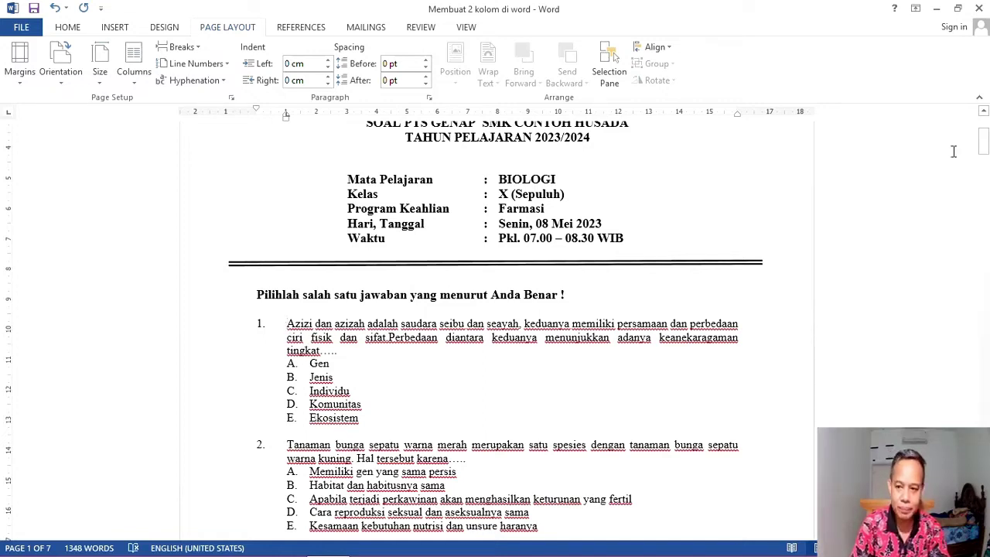
left_click_drag(986, 146, 985, 476)
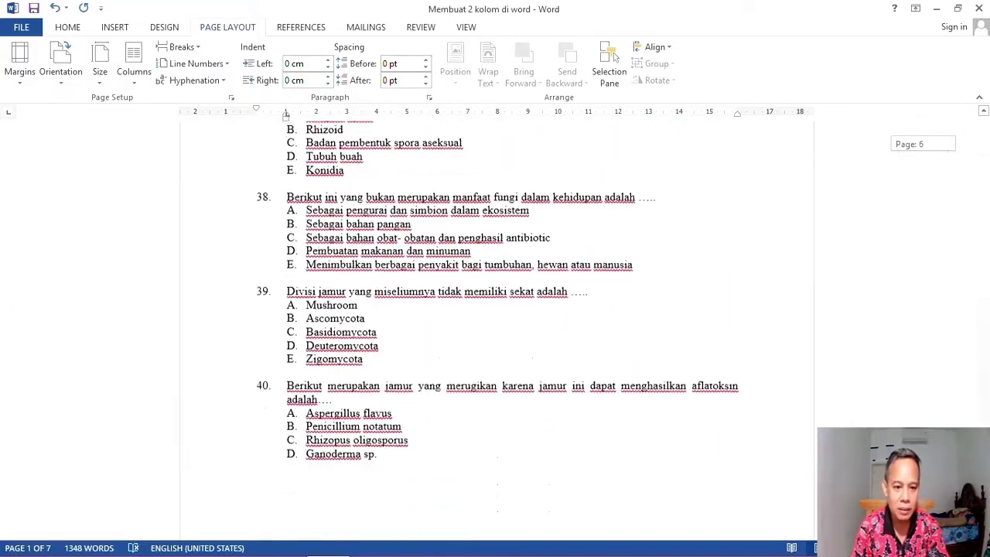
scroll(514, 274, "up", 20)
scroll(514, 274, "up", 15)
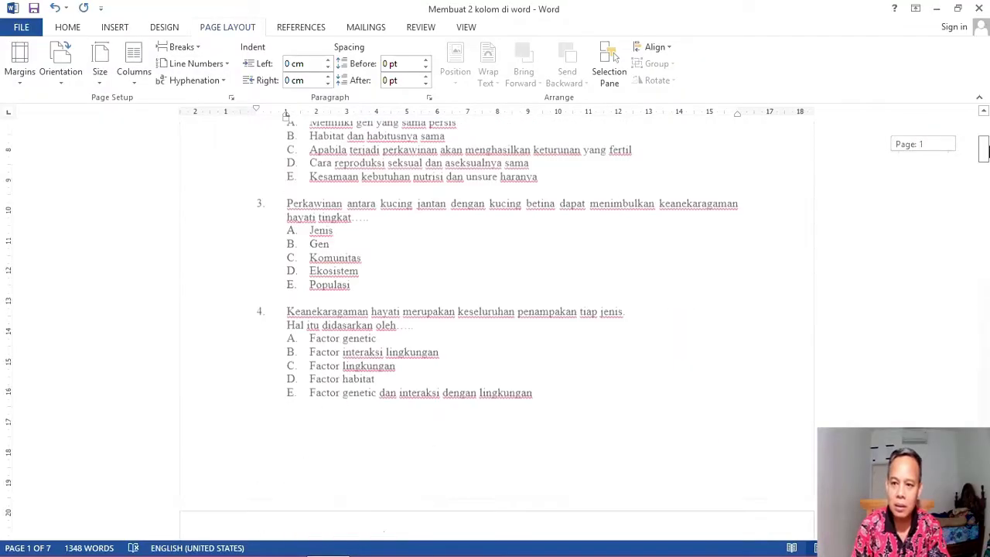
scroll(515, 274, "up", 5)
scroll(515, 274, "down", 3)
scroll(514, 274, "down", 1)
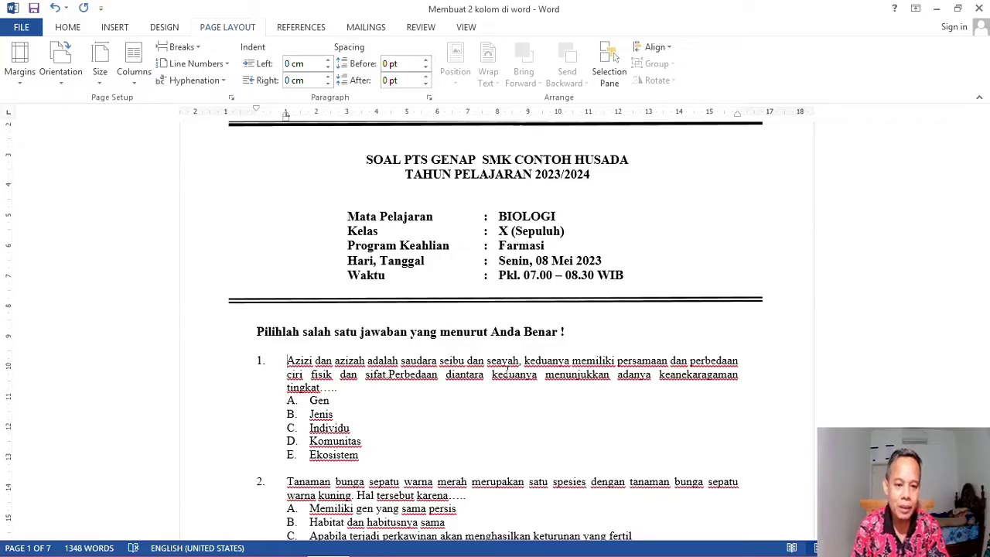
scroll(402, 376, "down", 1)
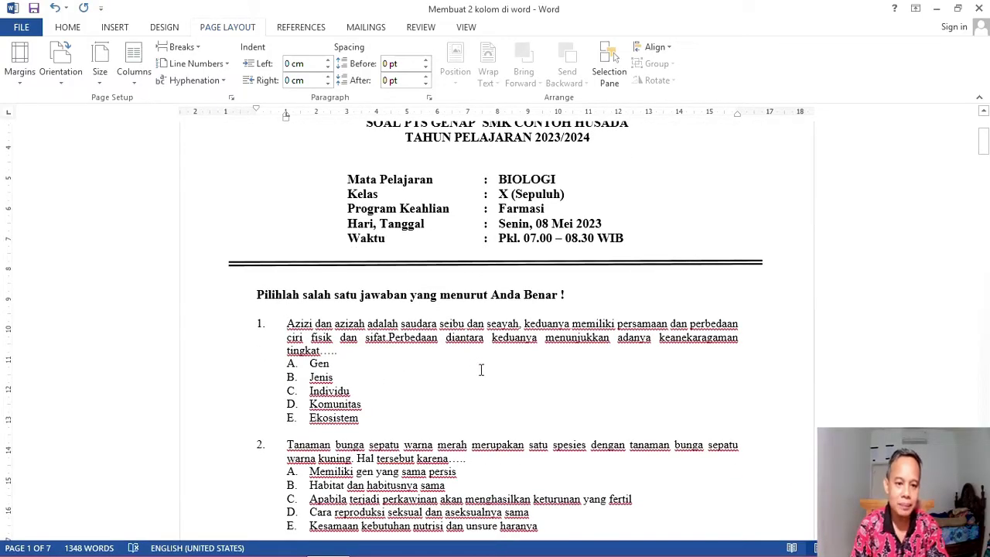
Apply a Two-column layout from question 1 onward, leaving the header full width
key("alt+h")
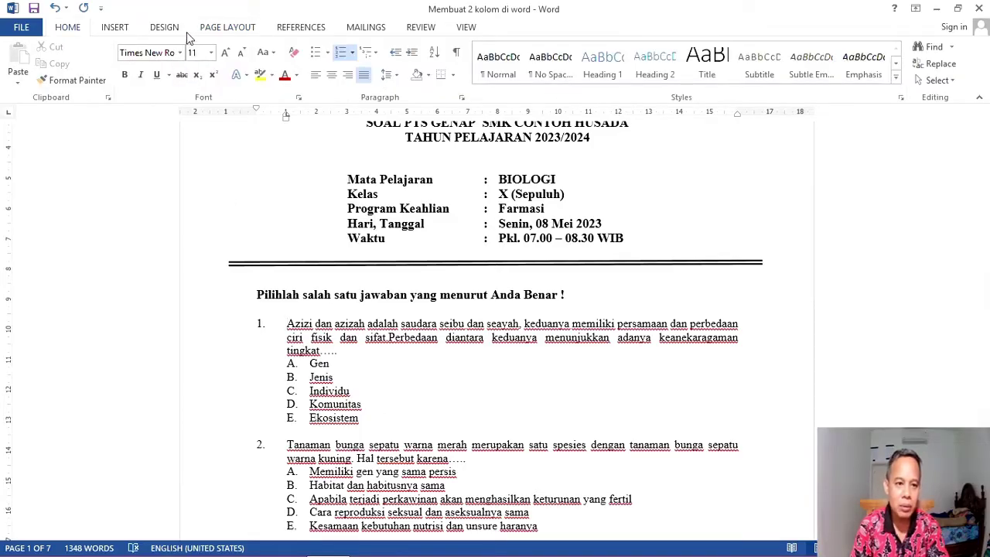
left_click(244, 33)
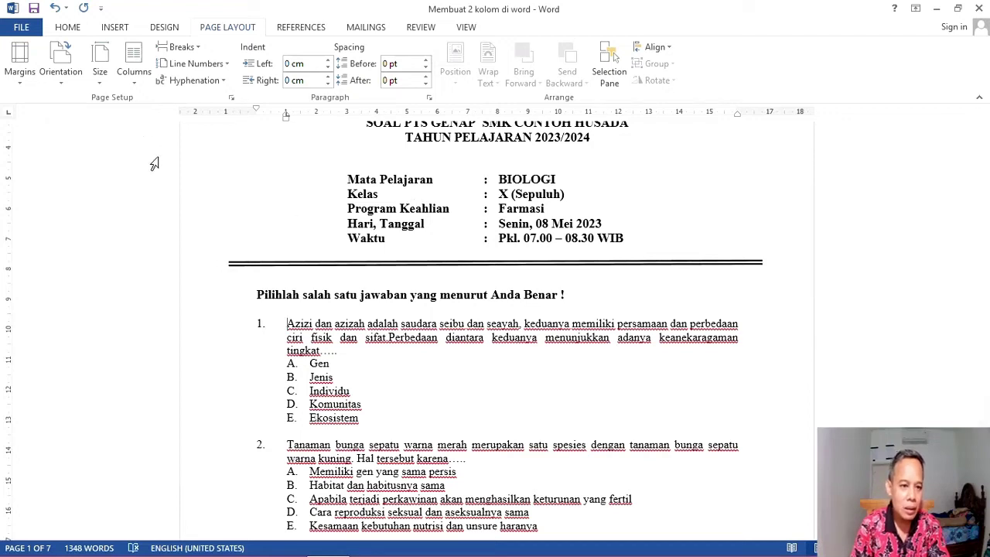
left_click(137, 81)
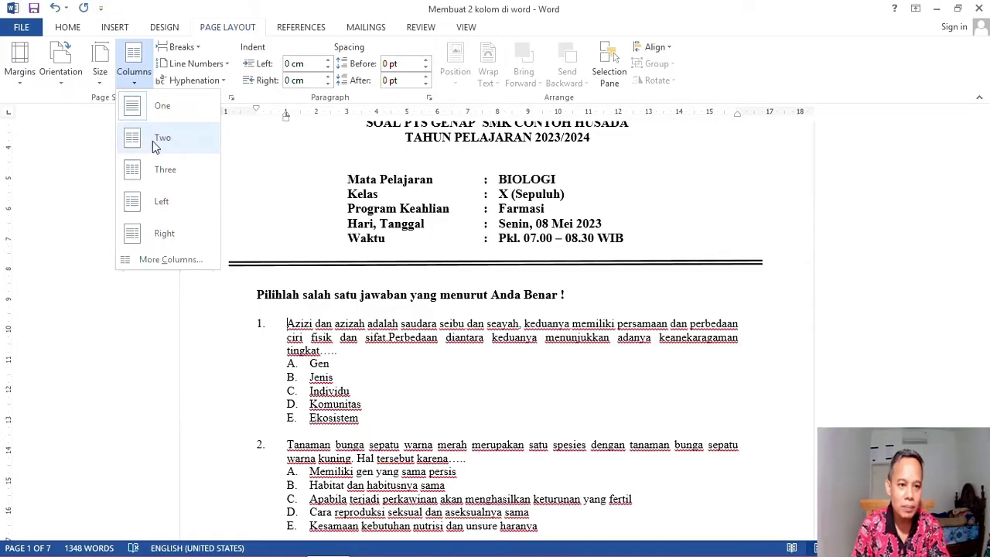
left_click(153, 143)
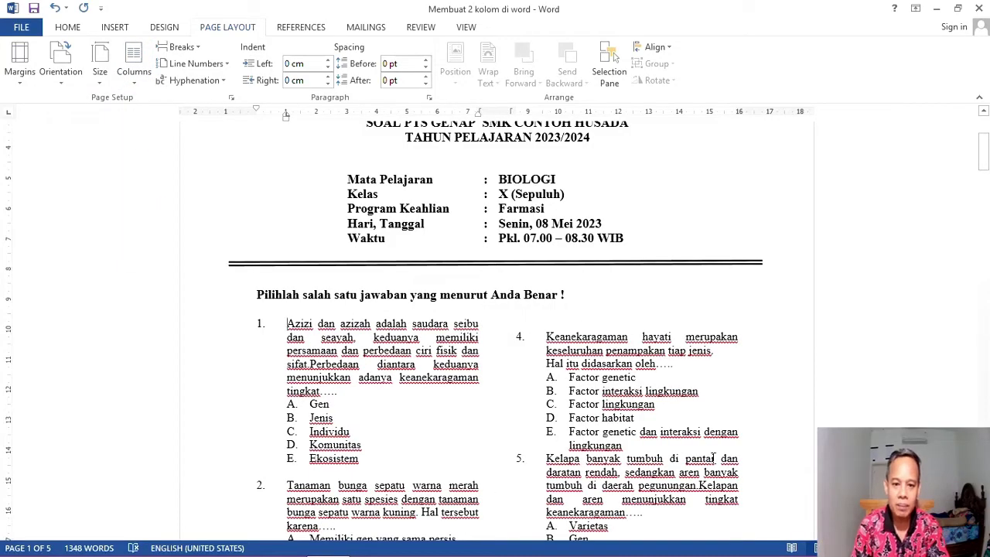
scroll(713, 457, "down", 5)
scroll(715, 463, "down", 4)
scroll(717, 464, "down", 5)
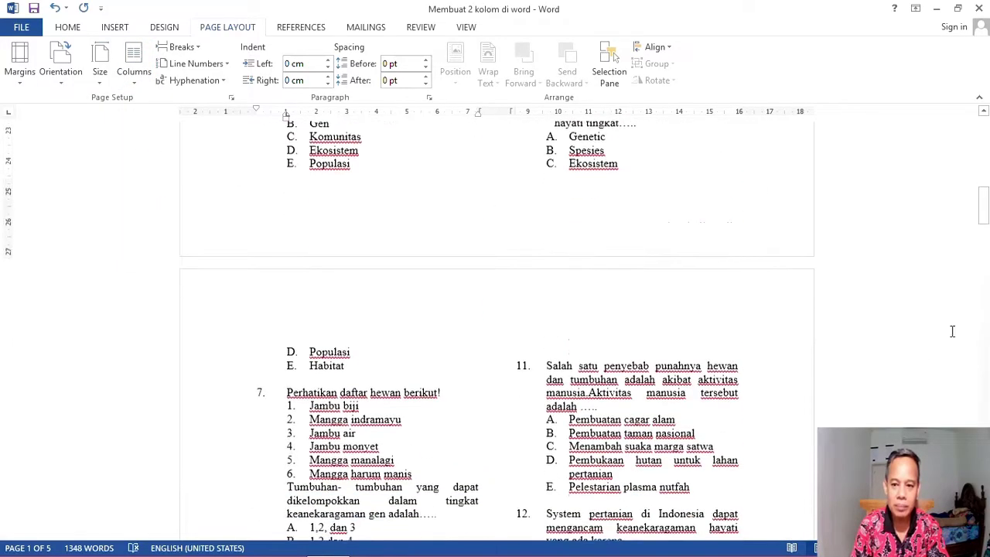
mouse_move(984, 209)
left_mouse_down()
mouse_move(984, 495)
mouse_move(986, 138)
left_mouse_up()
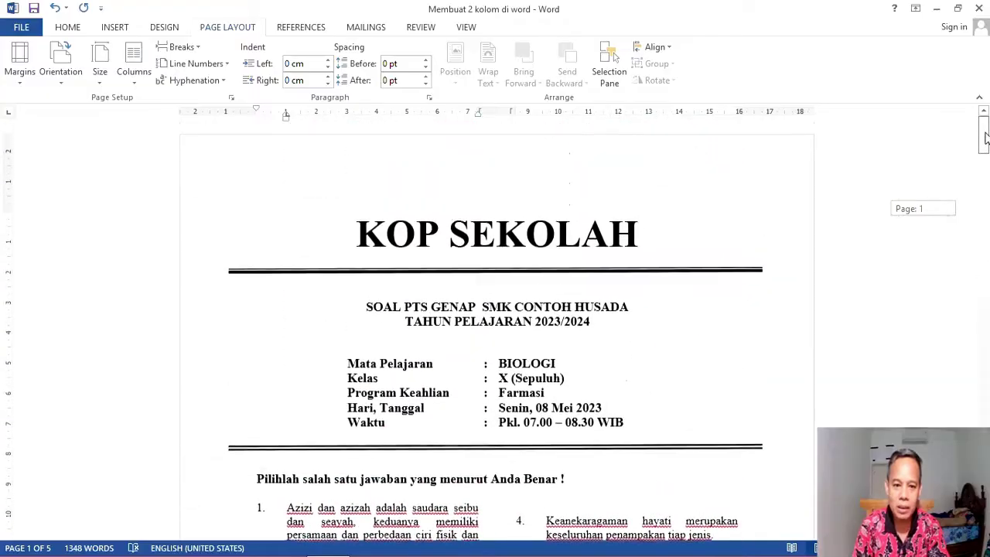
scroll(642, 327, "down", 5)
scroll(537, 258, "up", 1)
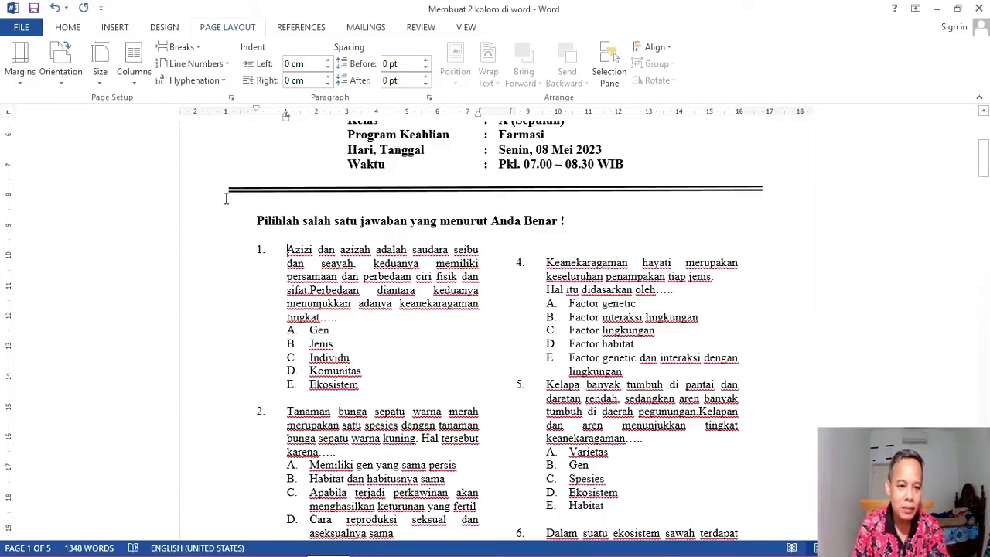
Turn on Line between in More Columns to divide the two question columns
left_click(138, 78)
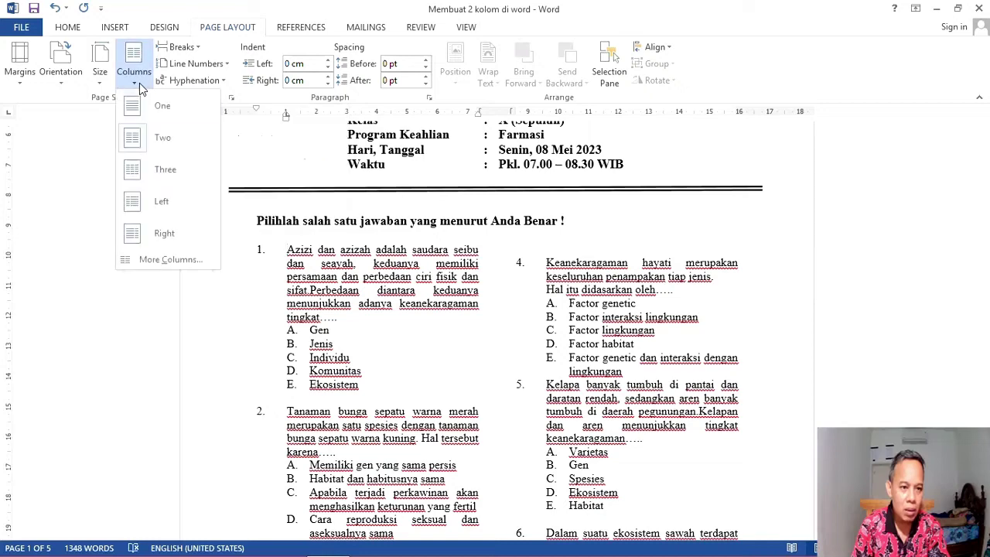
left_click(176, 261)
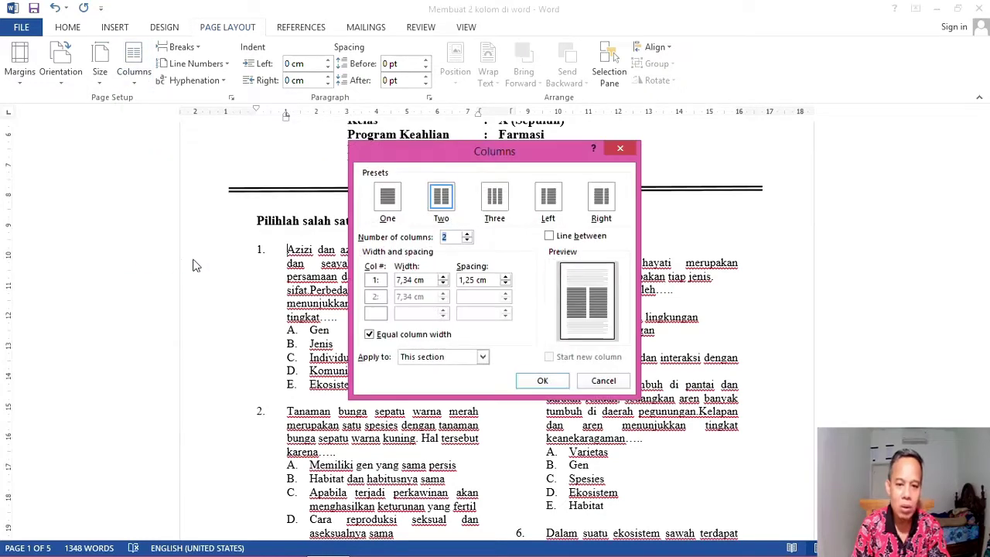
left_click(549, 237)
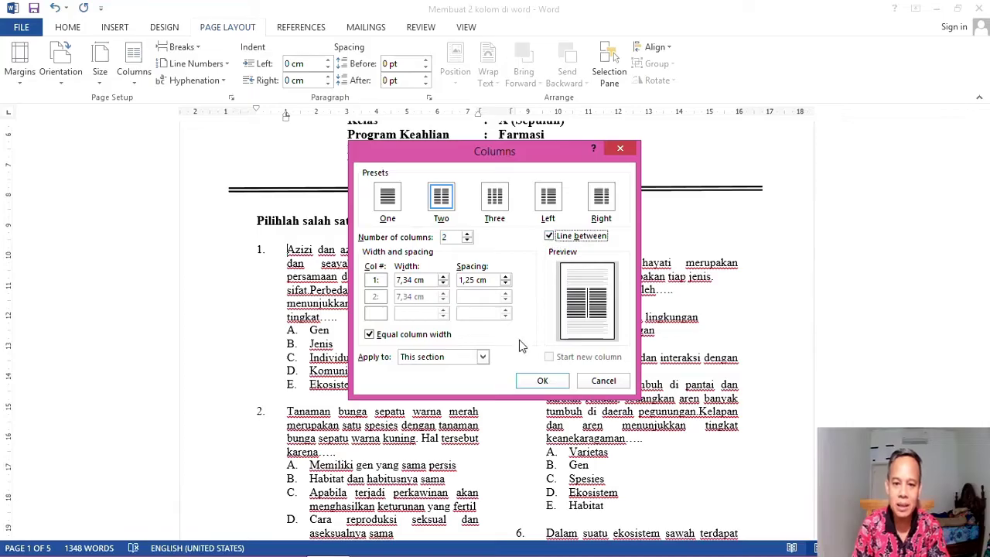
left_click(554, 380)
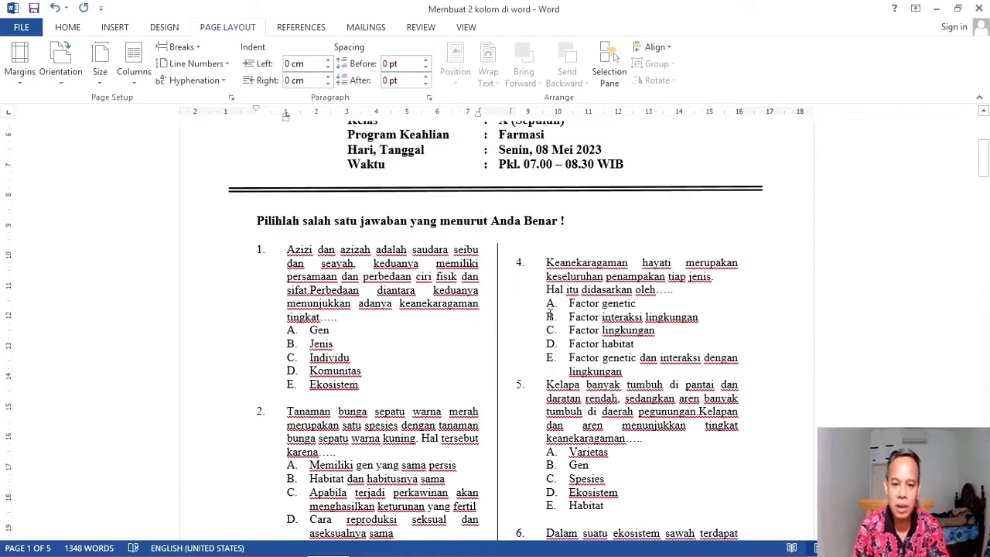
Scroll through the two-column questions to page 5 and place the cursor at question 39
scroll(515, 341, "down", 3)
scroll(510, 349, "down", 4)
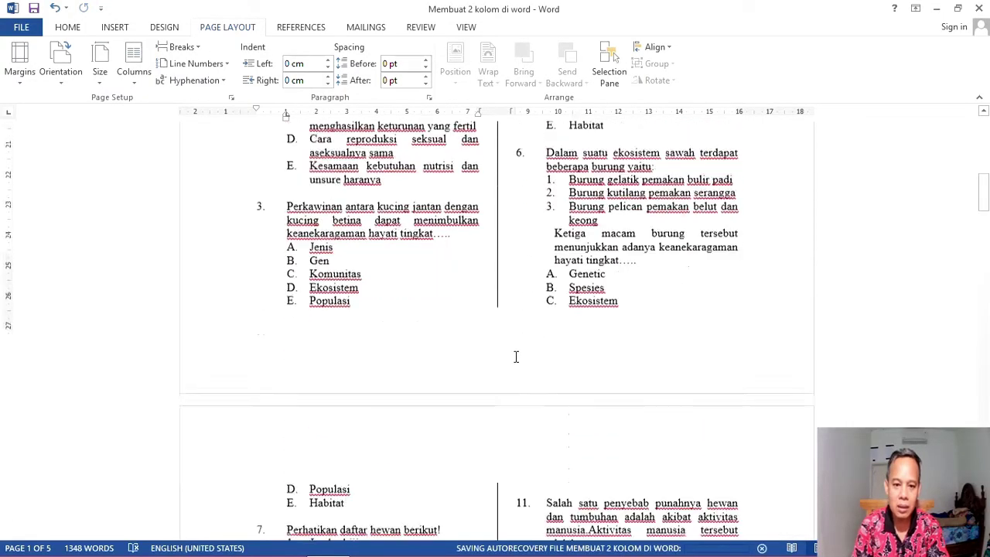
scroll(516, 358, "down", 3)
scroll(518, 360, "down", 3)
scroll(518, 360, "up", 5)
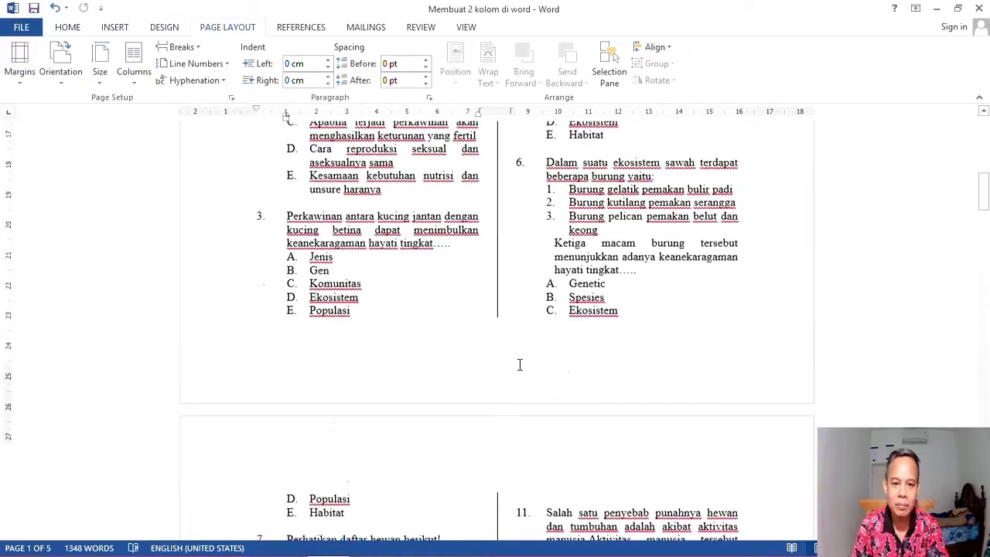
scroll(519, 361, "up", 7)
scroll(519, 361, "up", 3)
scroll(519, 360, "down", 1)
scroll(519, 360, "down", 5)
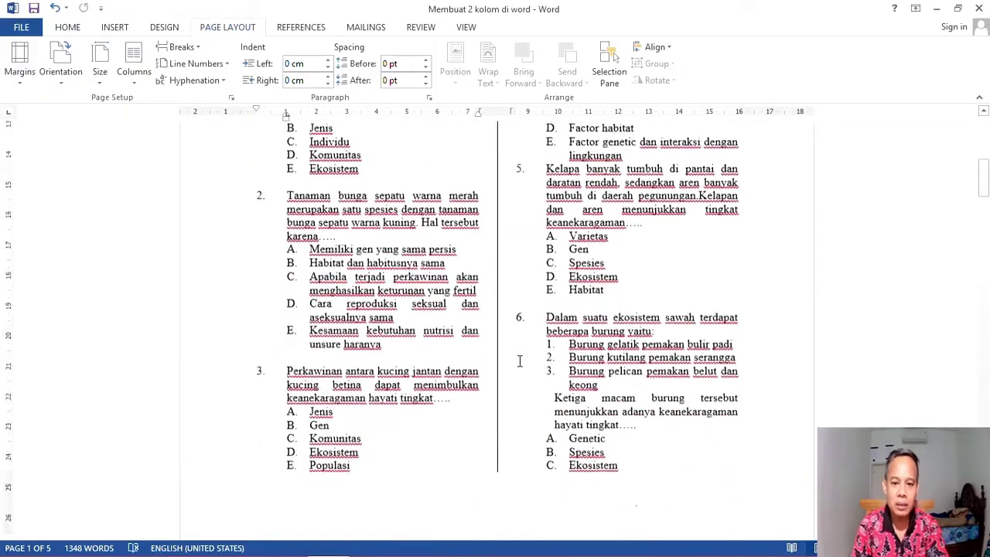
scroll(520, 361, "down", 4)
scroll(520, 360, "down", 9)
scroll(761, 361, "down", 6)
scroll(765, 327, "down", 6)
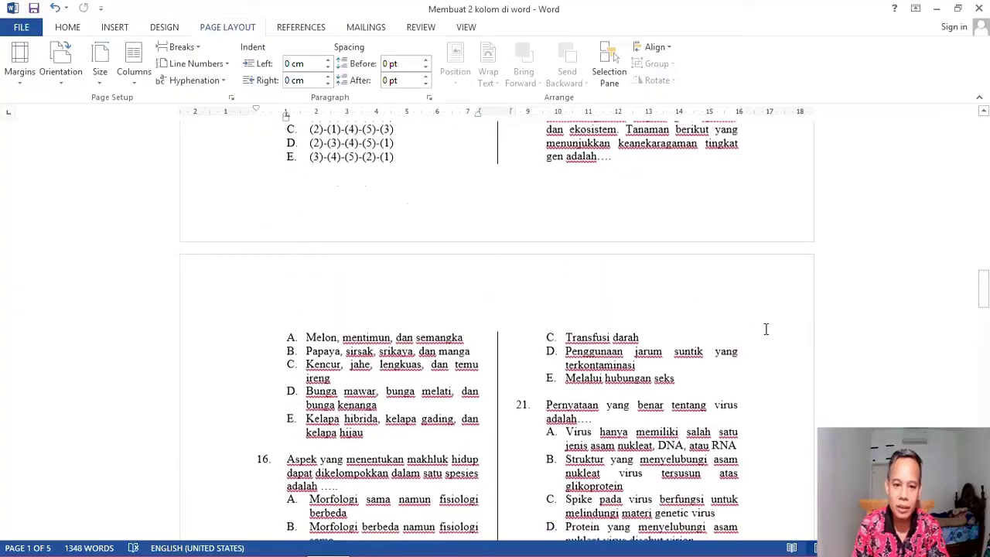
scroll(775, 338, "down", 4)
scroll(775, 339, "down", 6)
scroll(776, 338, "down", 6)
scroll(776, 338, "down", 8)
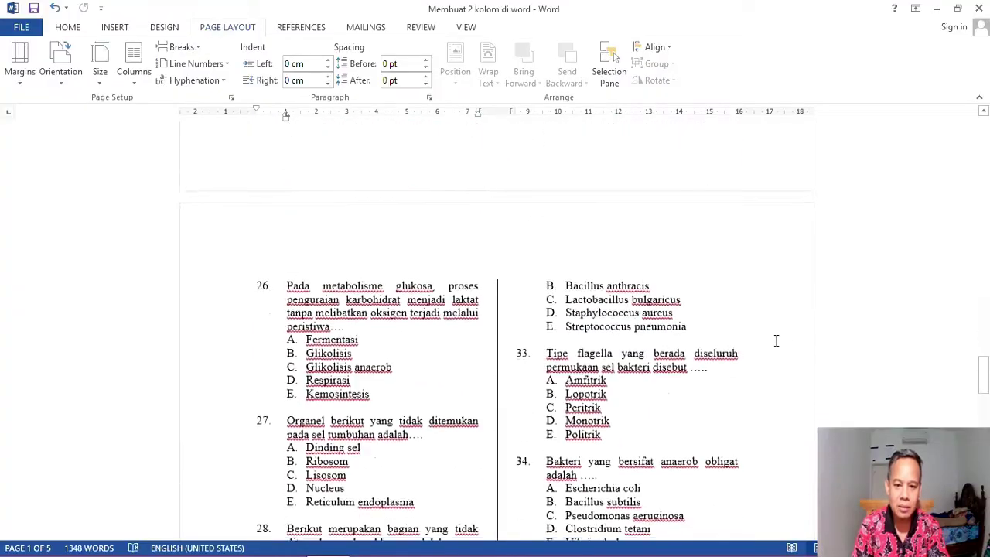
scroll(776, 341, "down", 6)
scroll(776, 341, "down", 6)
scroll(777, 340, "down", 8)
scroll(777, 340, "down", 5)
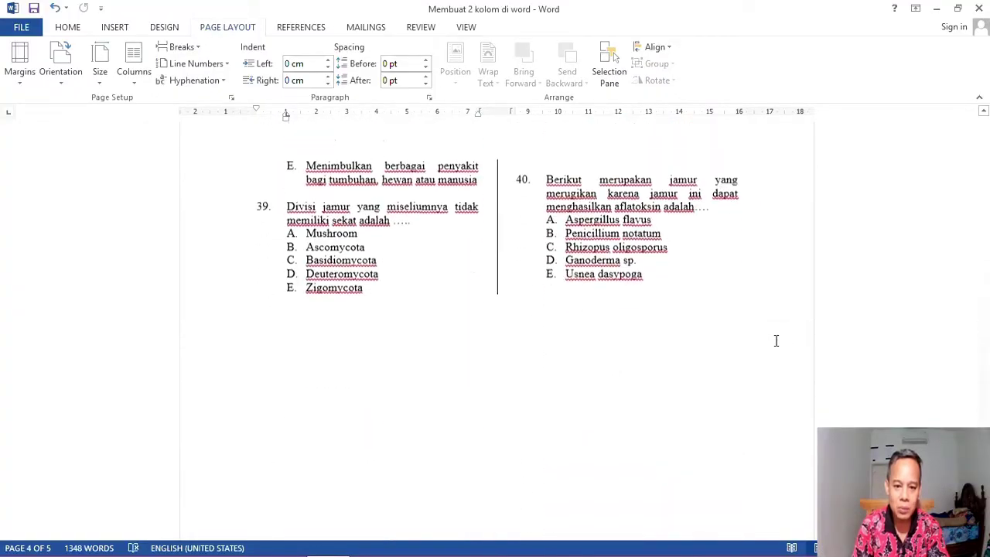
scroll(776, 340, "down", 1)
scroll(776, 341, "up", 4)
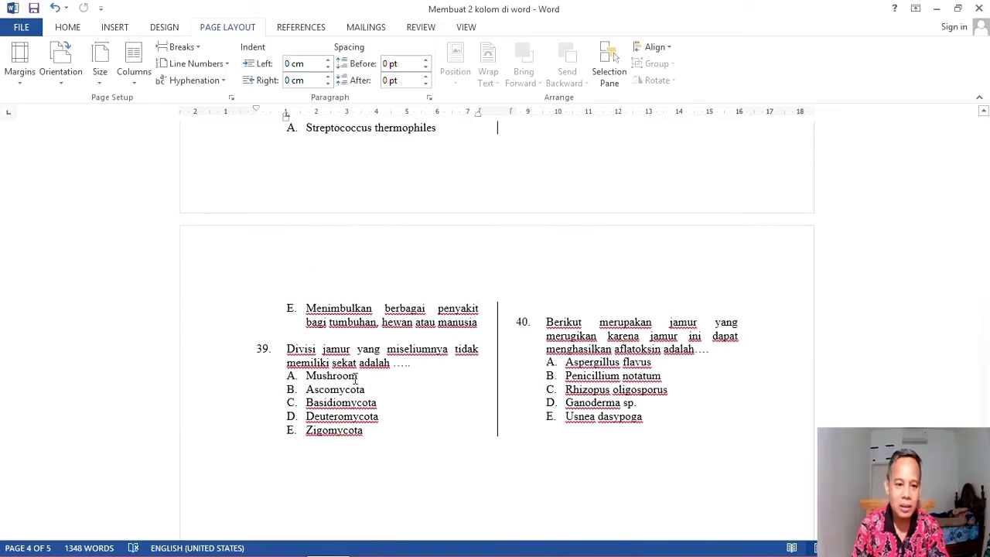
scroll(459, 313, "down", 2)
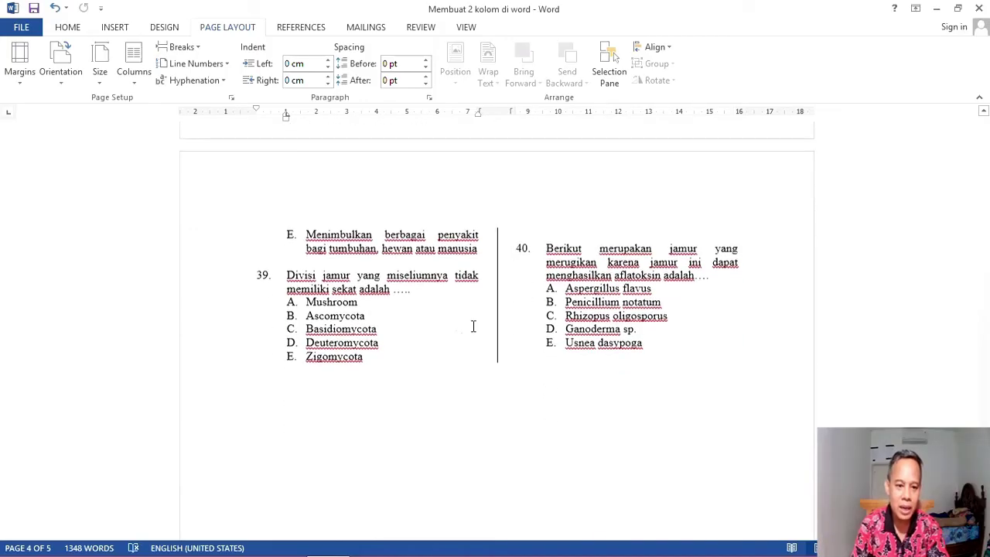
left_click(282, 280)
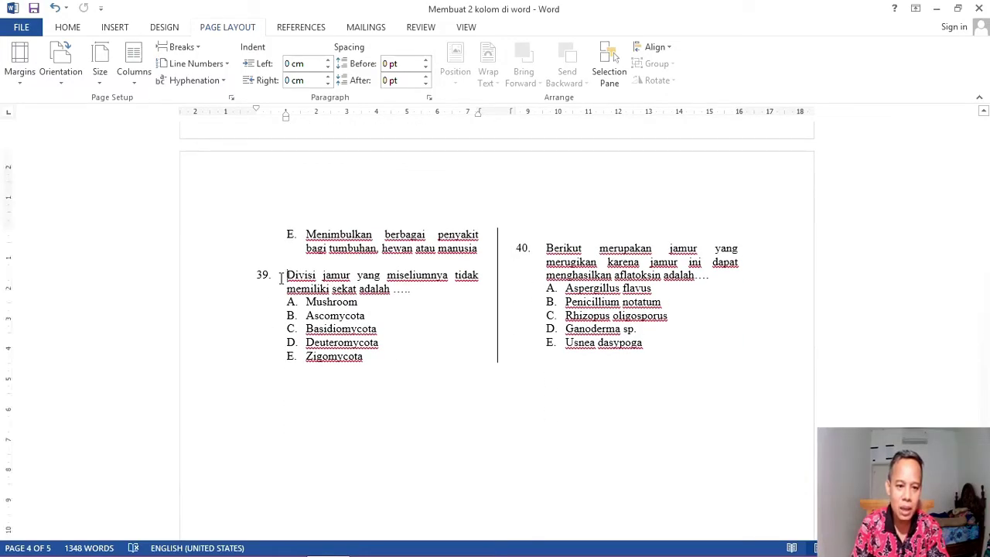
scroll(332, 394, "down", 4)
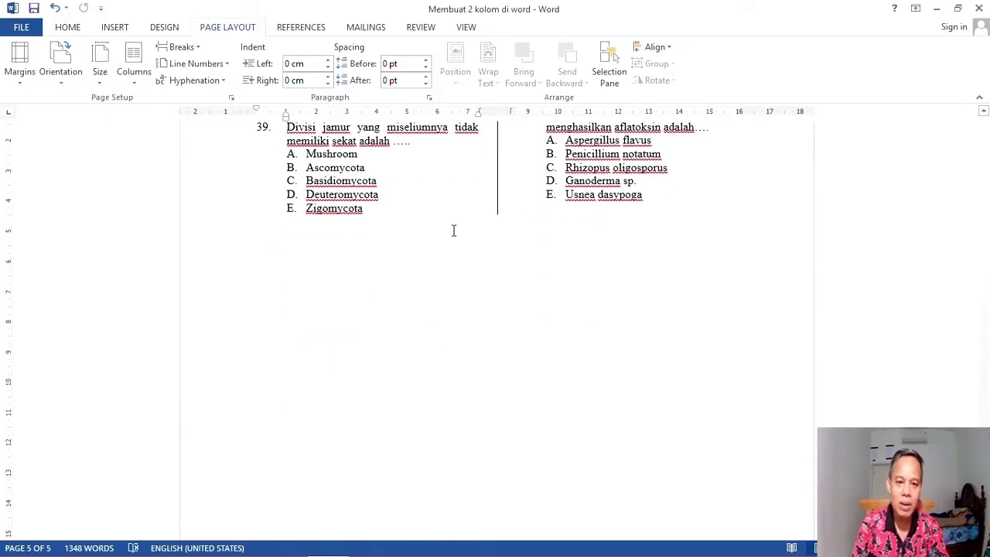
scroll(454, 231, "up", 4)
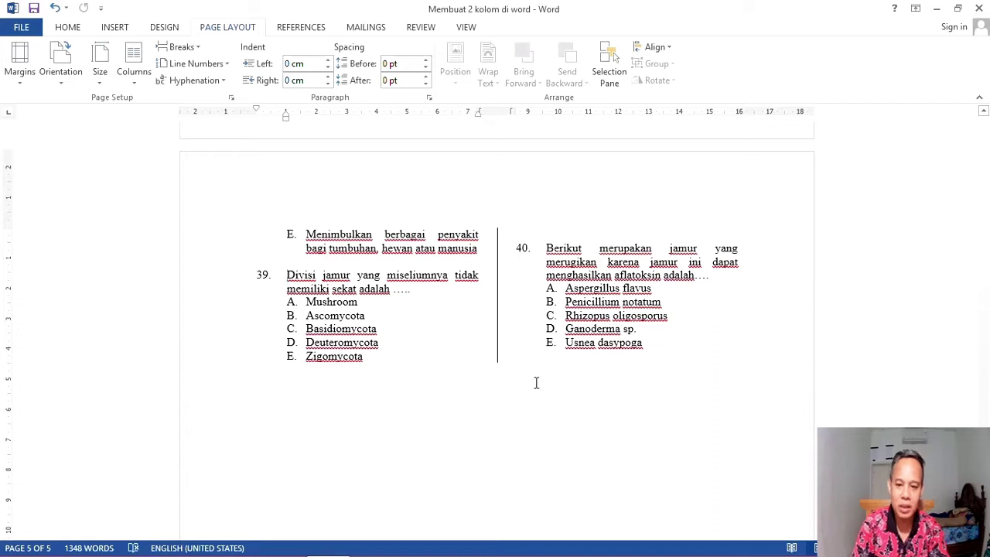
Add three blank lines after 'Usnea dasypoga' to move question 40 under question 39
left_click(664, 346)
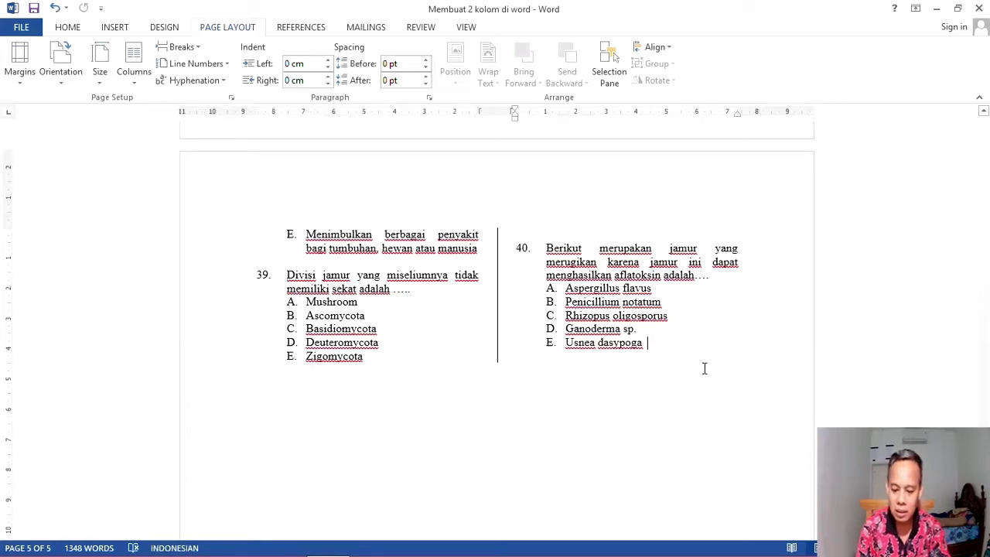
key("Return")
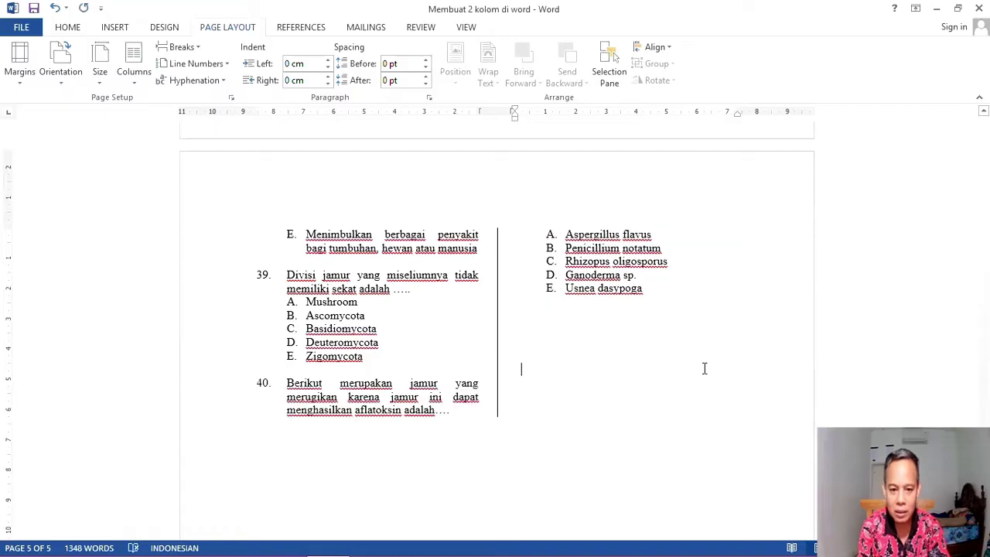
key("Return")
key("Return")
key("Return")
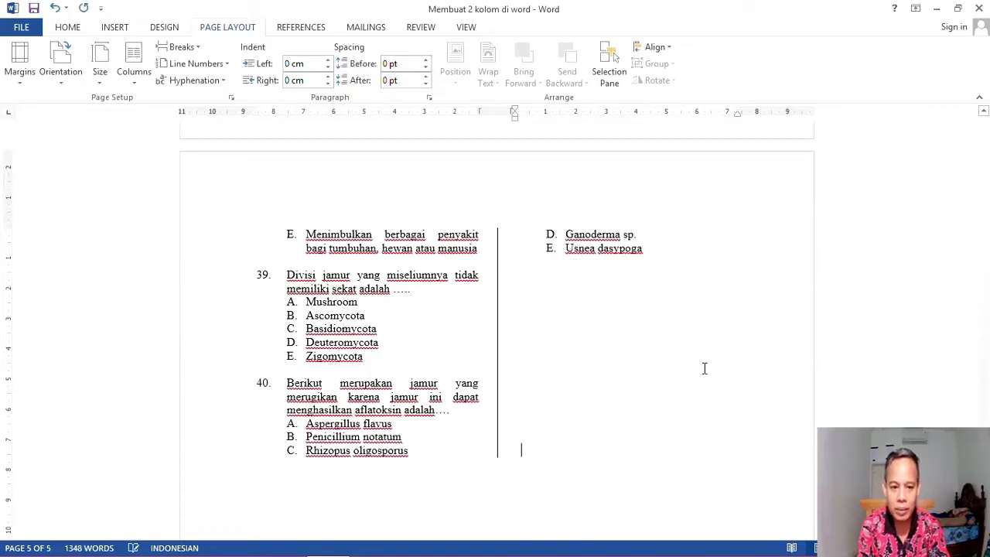
key("Return")
key("Return")
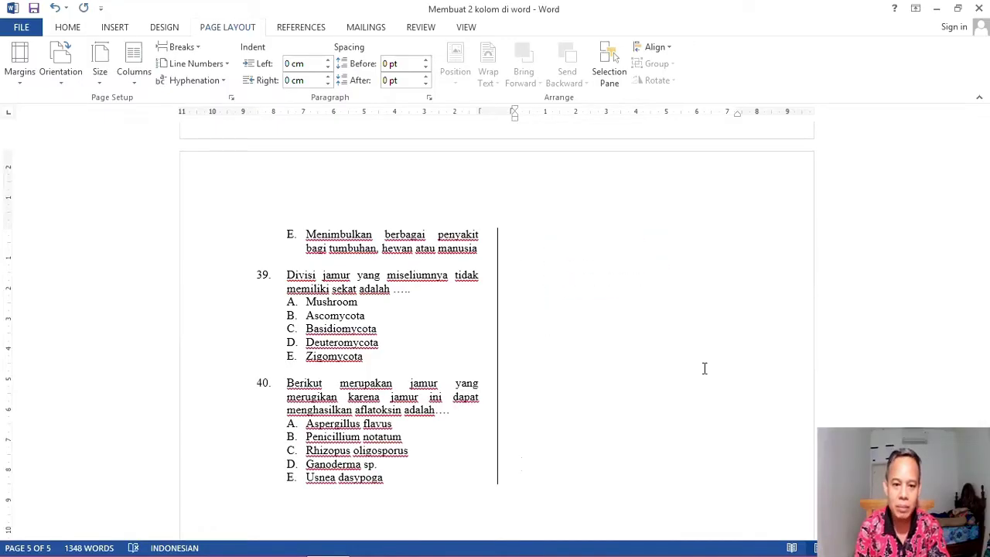
Scroll back up to the school header at the top of page 1
scroll(700, 368, "down", 3)
scroll(699, 368, "up", 3)
scroll(699, 368, "up", 4)
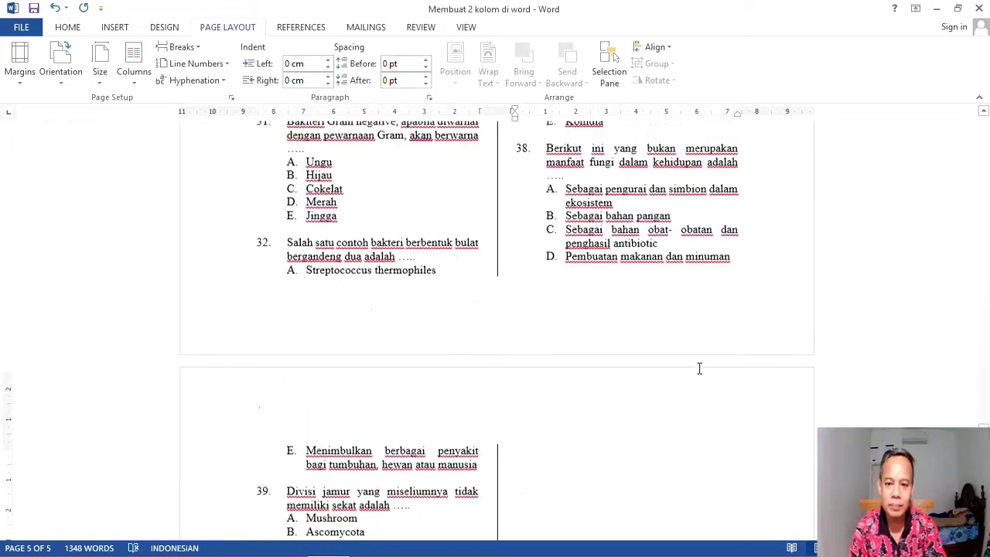
left_click_drag(984, 441, 984, 128)
scroll(669, 261, "up", 2)
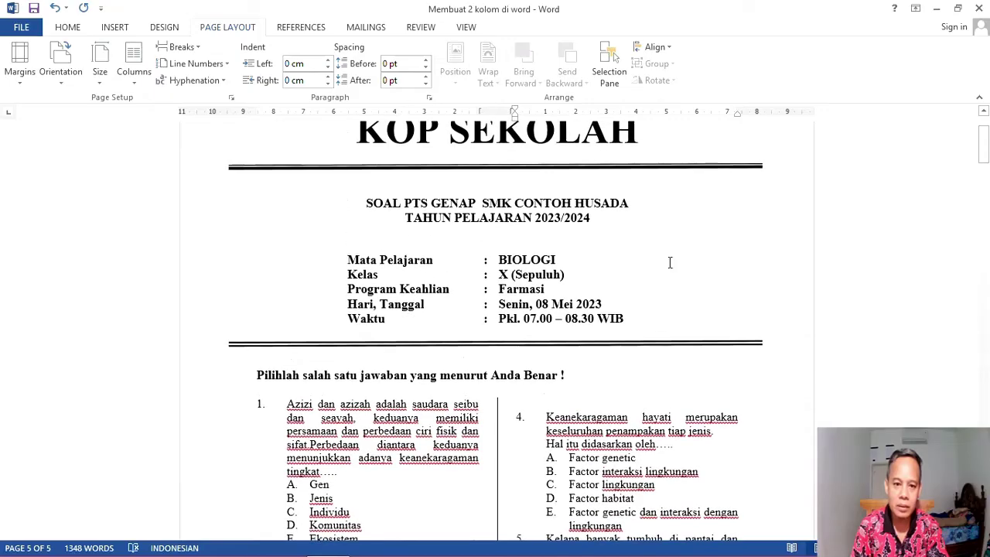
scroll(724, 421, "up", 2)
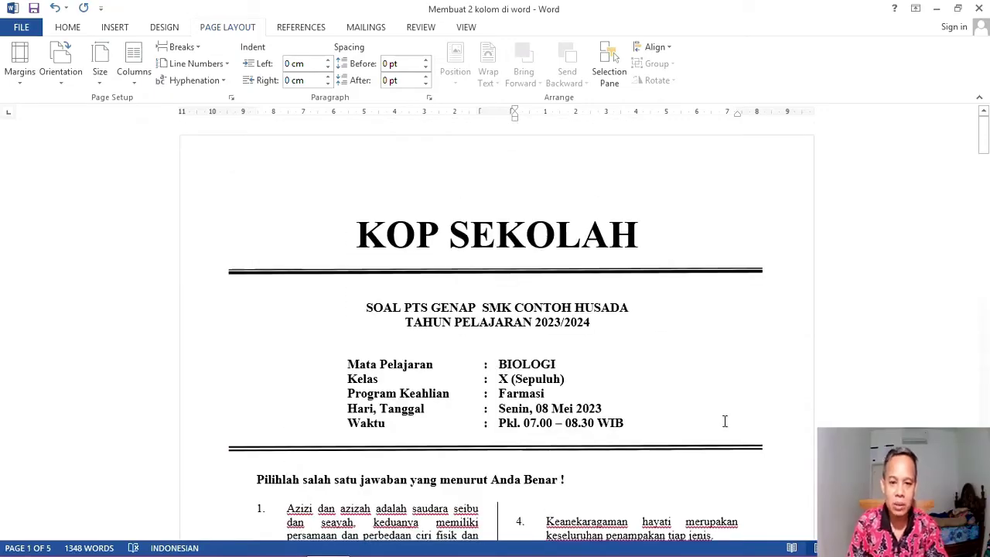
scroll(724, 420, "down", 1)
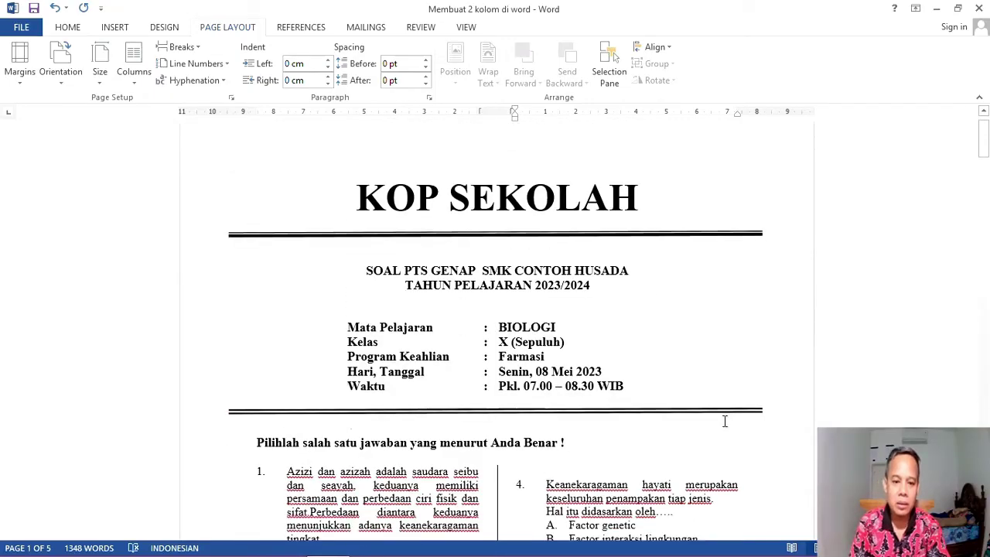